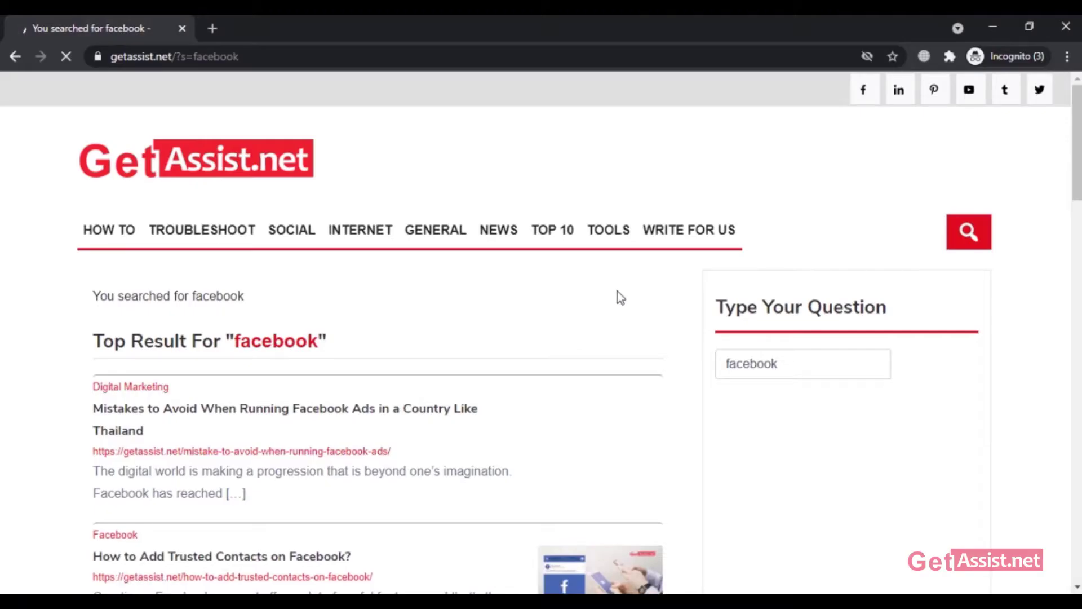
- Scroll down the getassist.net search results for facebook
scroll(499, 317, down, 4)
- Scroll through the getassist.net facebook articles and back up to the top
scroll(532, 304, down, 10)
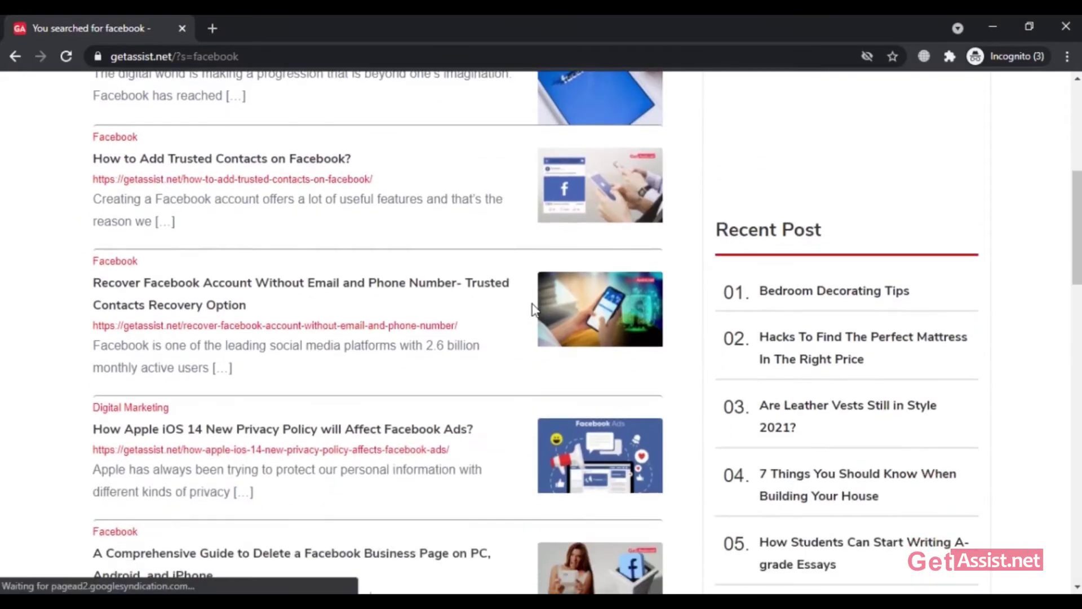
scroll(532, 305, down, 6)
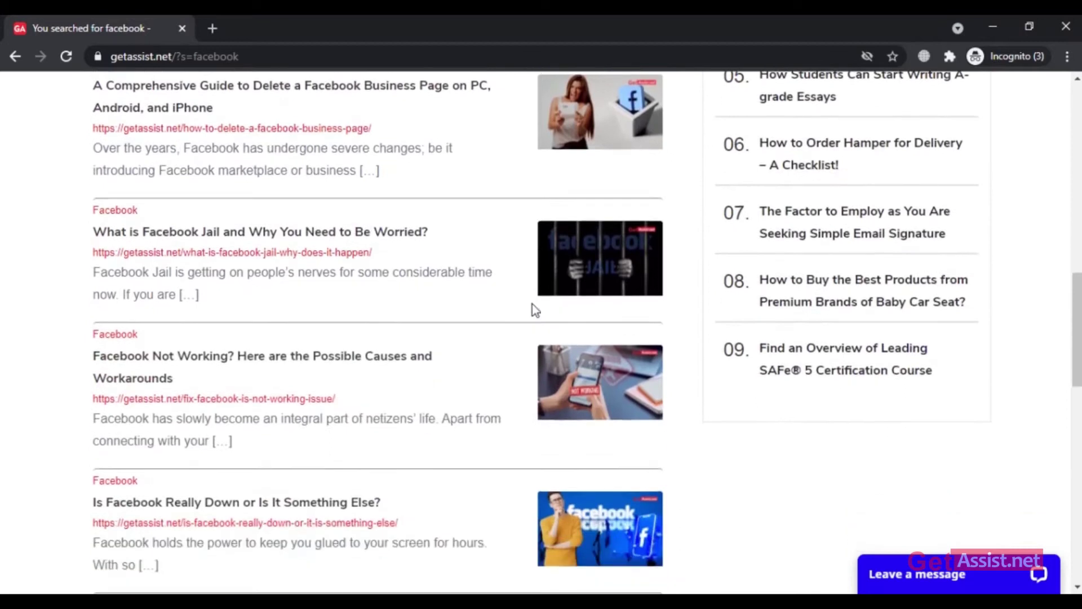
scroll(535, 310, down, 7)
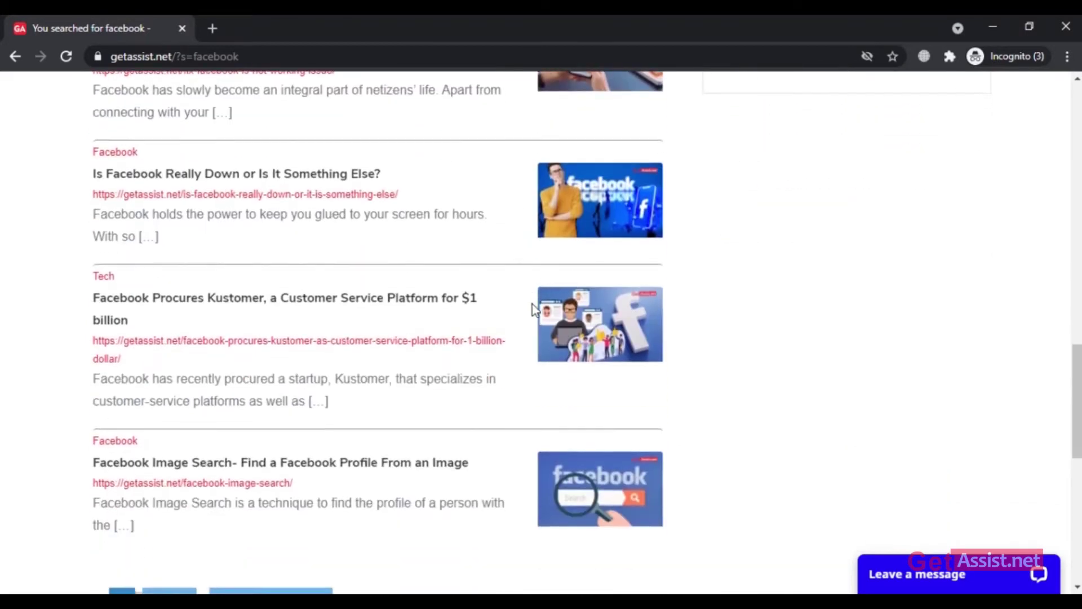
scroll(532, 303, up, 20)
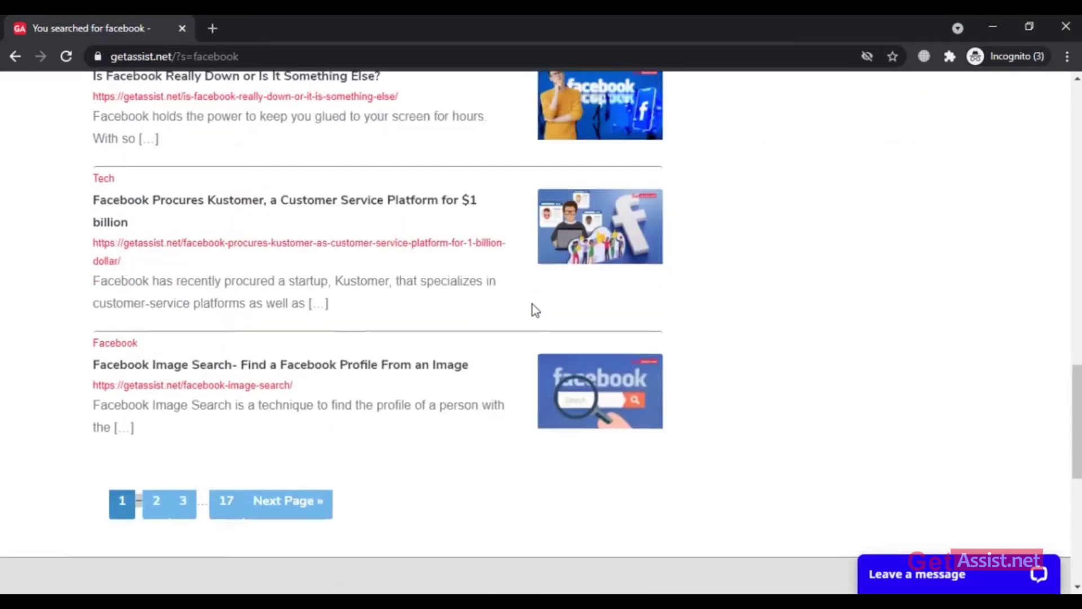
scroll(539, 293, up, 3)
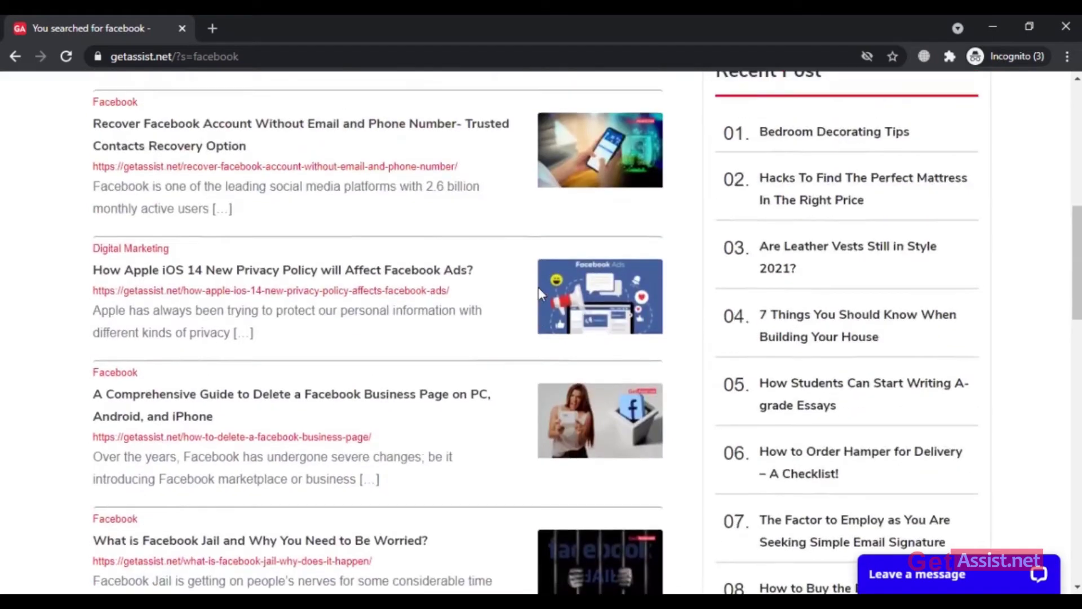
scroll(539, 295, down, 2)
scroll(540, 293, up, 7)
scroll(541, 293, up, 4)
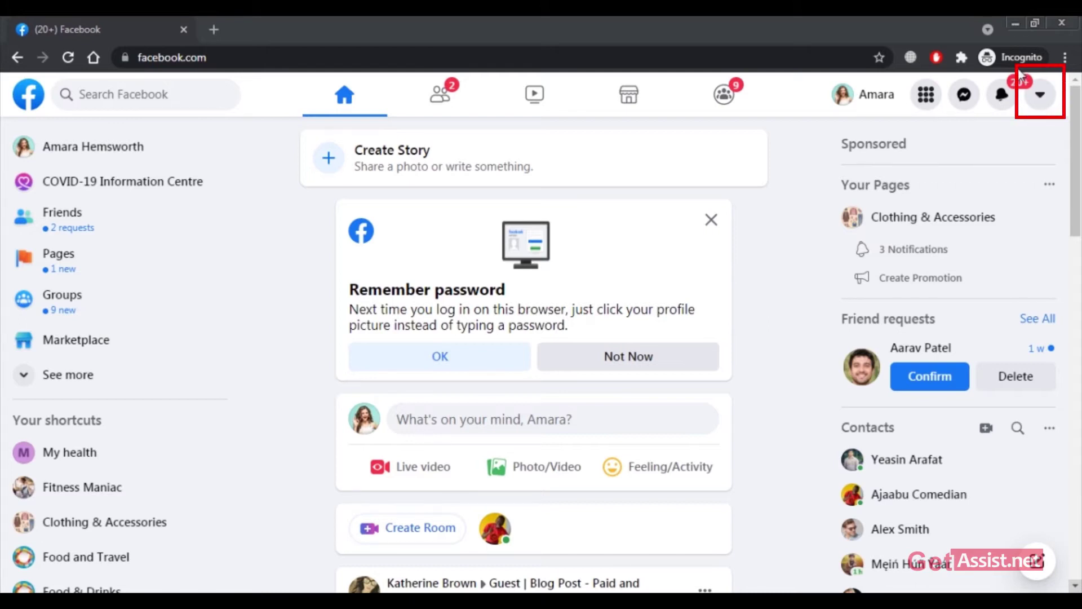
- Open Settings through the account menu's Settings & privacy options
click(1040, 103)
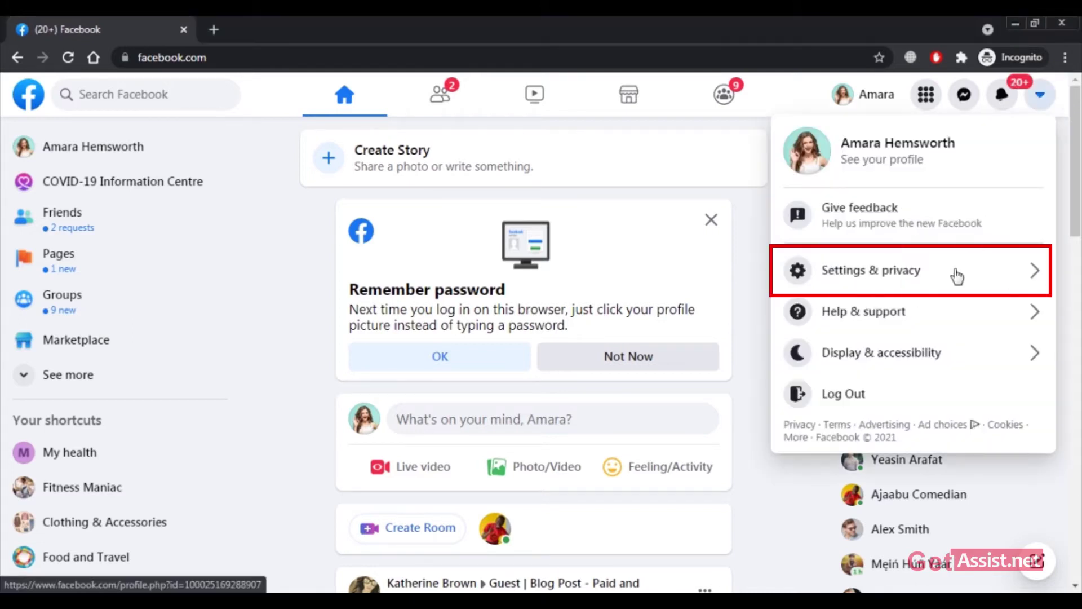
click(885, 276)
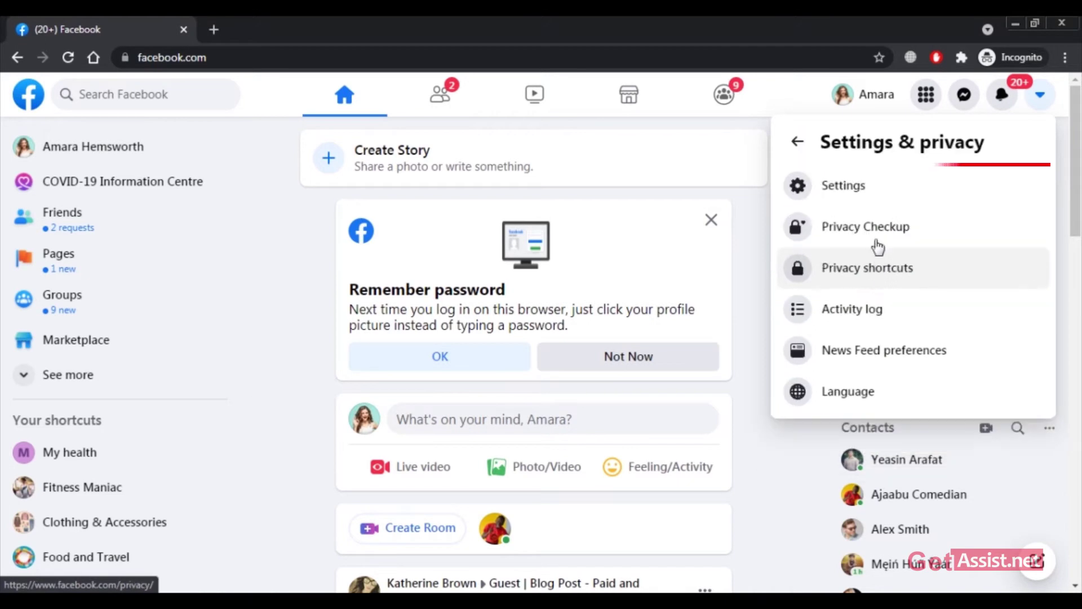
click(861, 191)
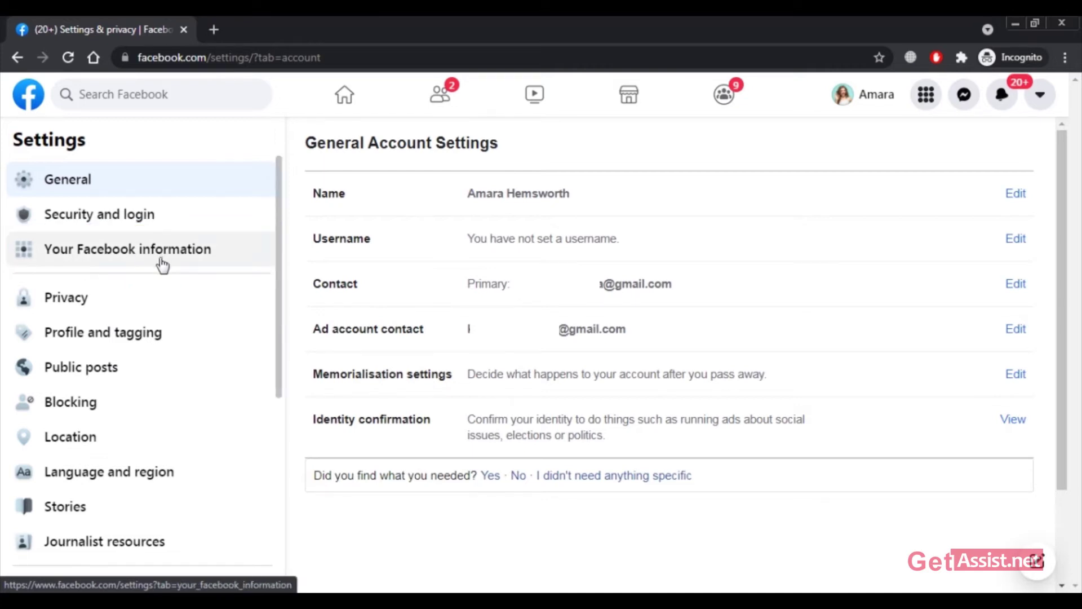
- Go to Your Facebook information and view the Download your information page
click(162, 264)
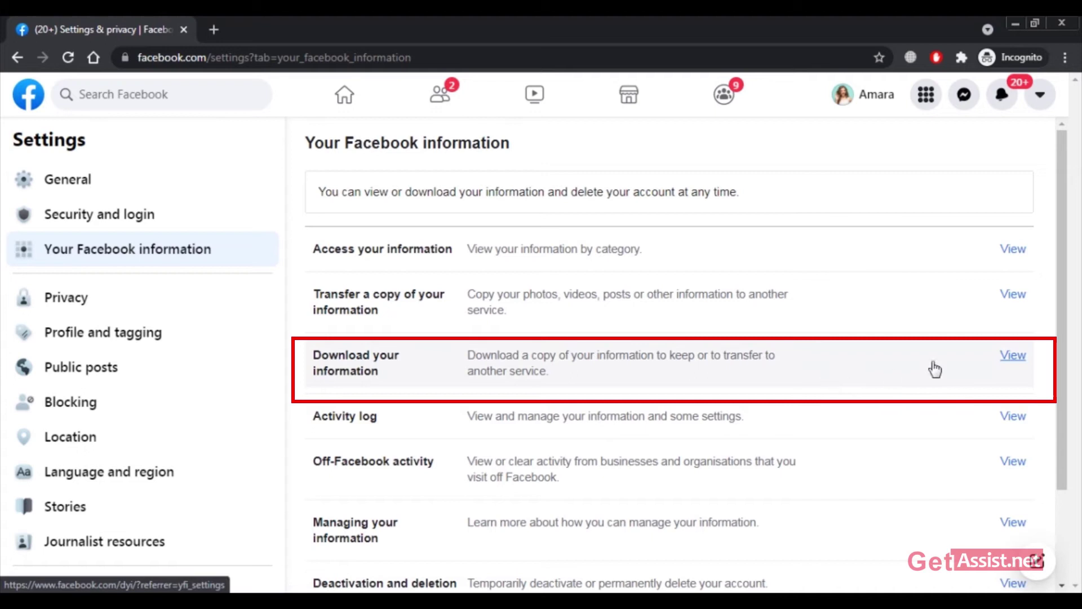
click(1011, 355)
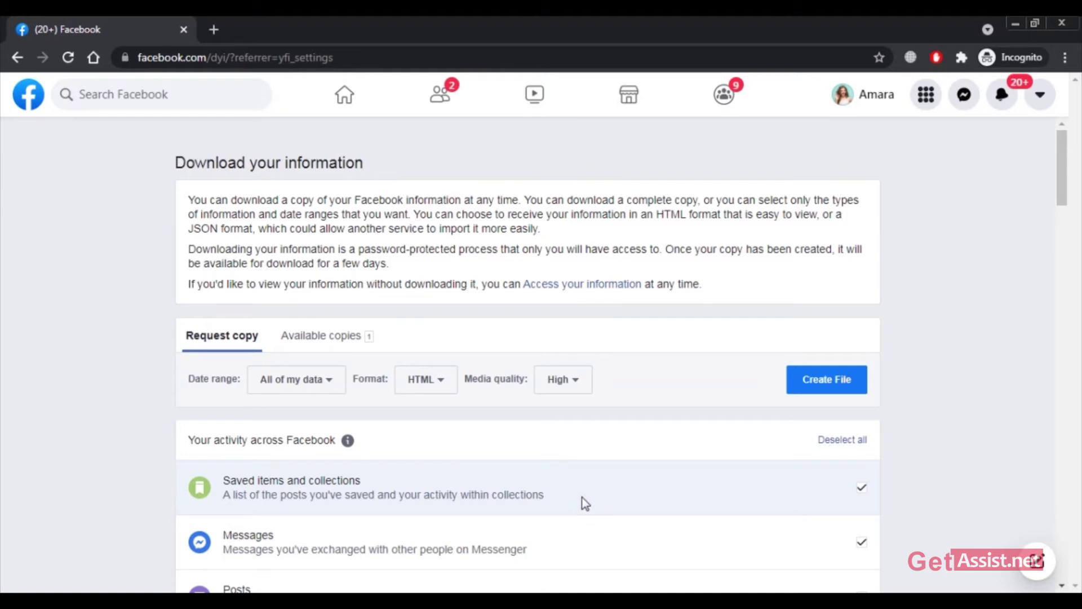
scroll(626, 491, down, 4)
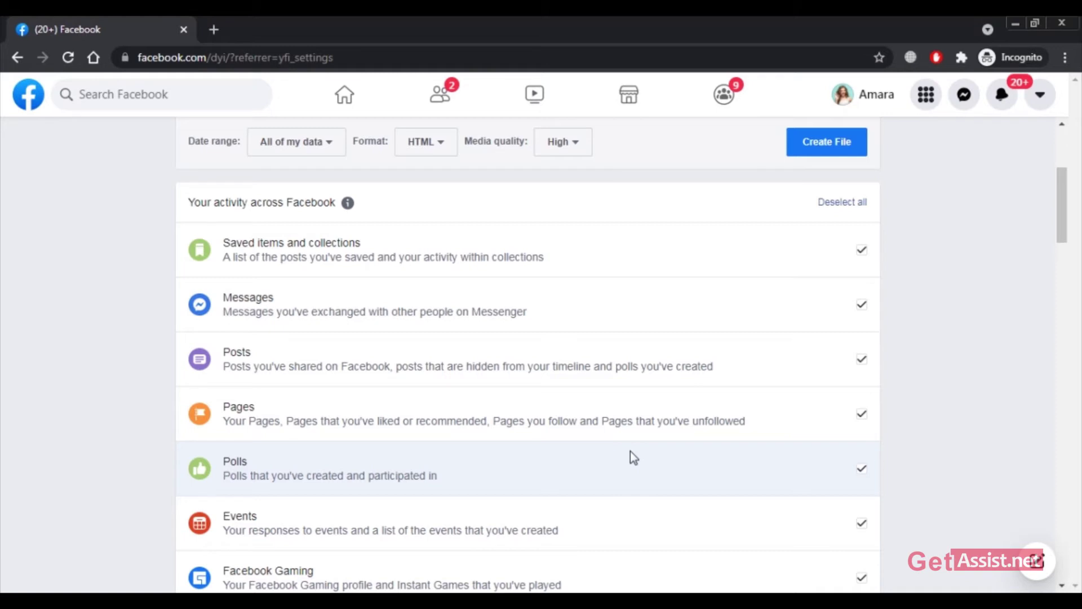
scroll(631, 454, down, 15)
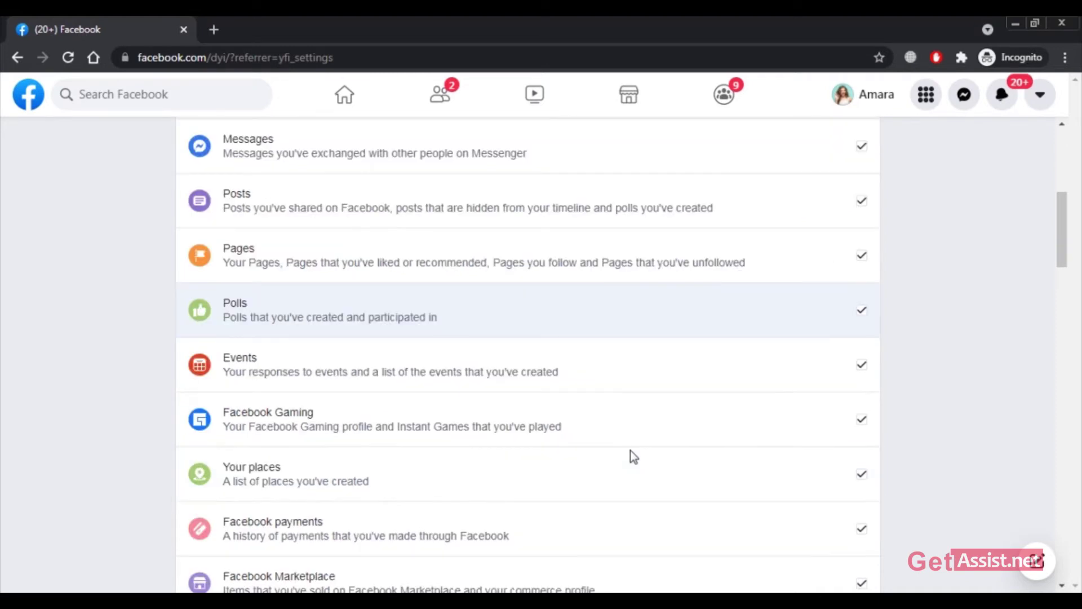
scroll(630, 451, down, 10)
scroll(626, 448, up, 18)
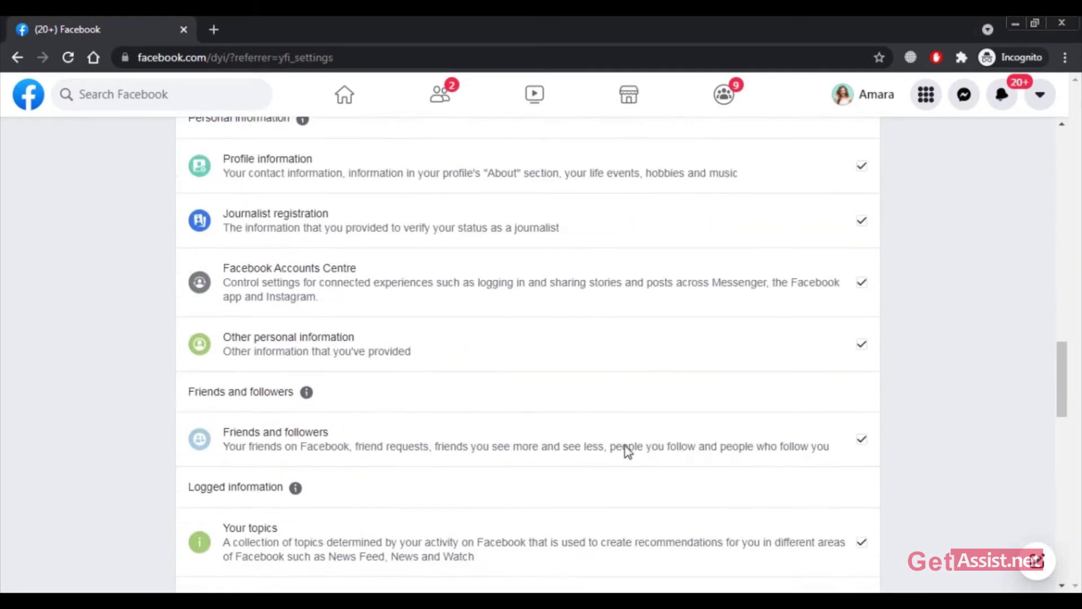
scroll(624, 451, up, 10)
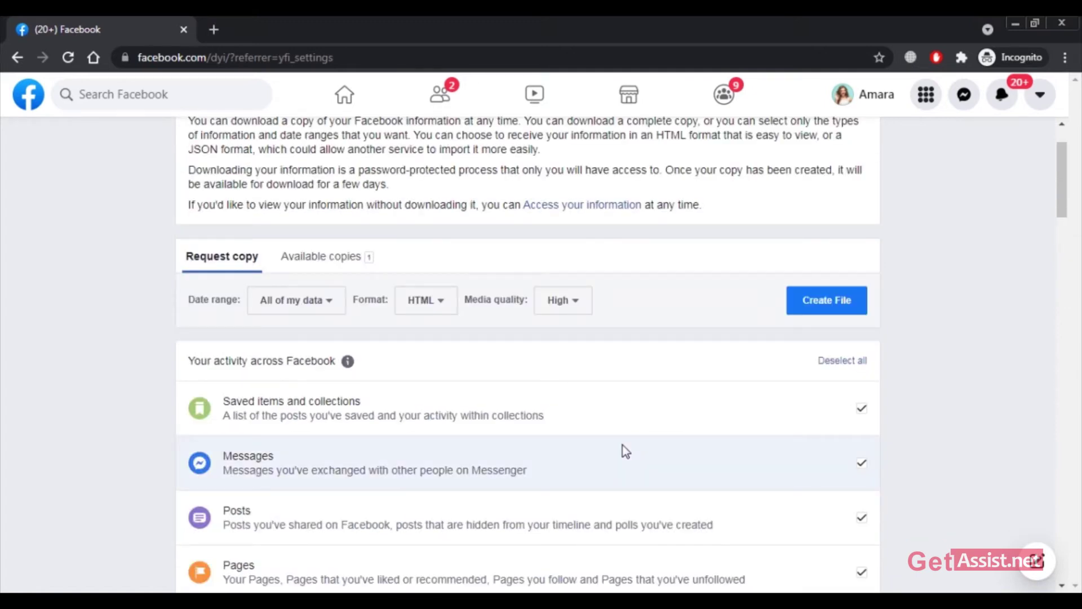
- Deselect all information categories so the copy covers Messages only
click(842, 361)
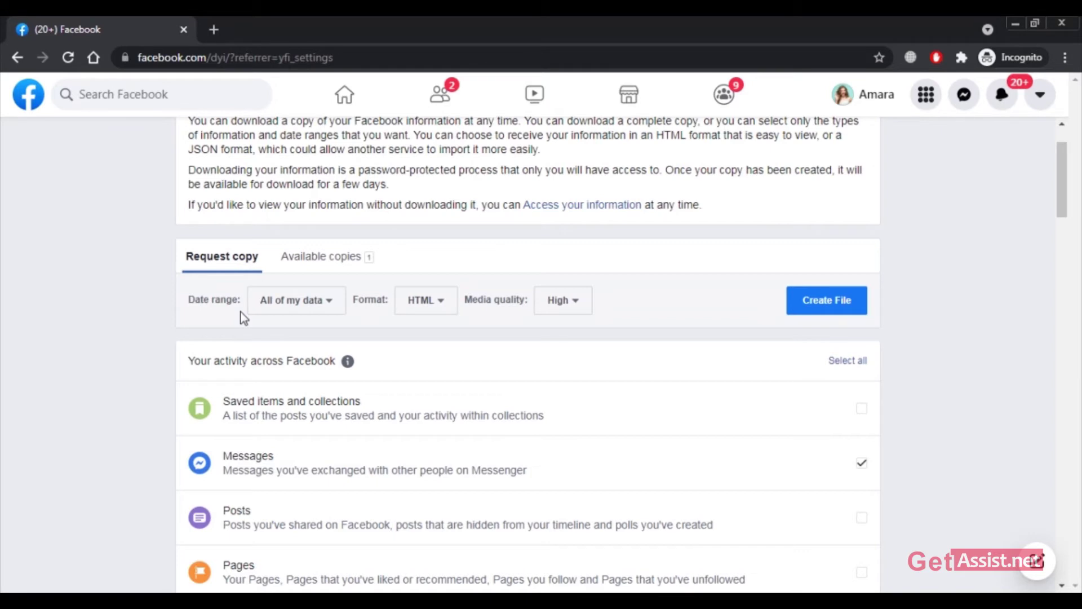
- Leave the date range unchanged, keep HTML format, and create the Messages file
click(329, 304)
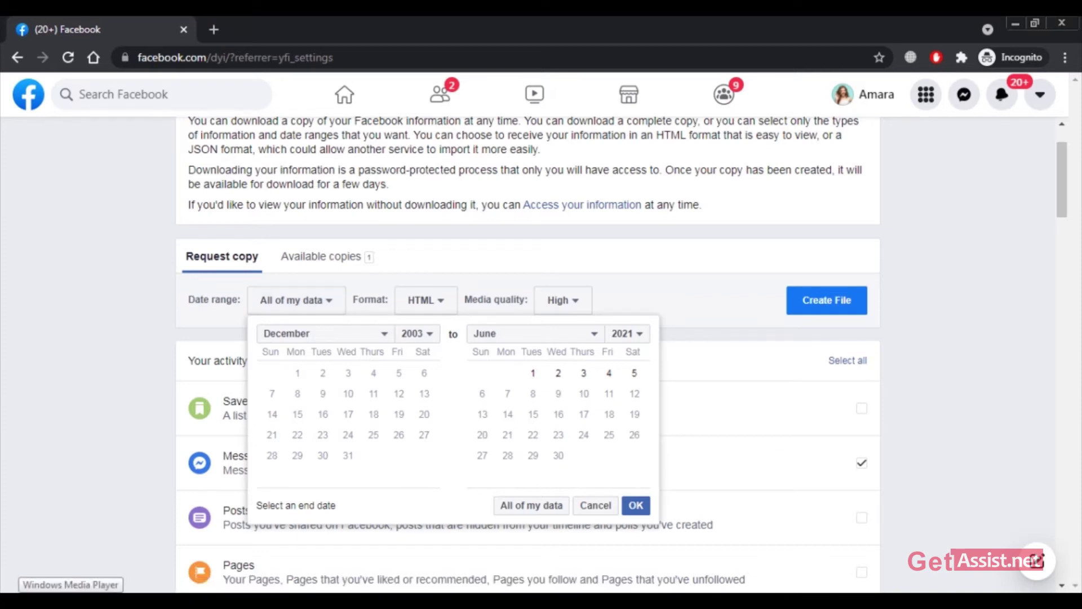
mouse_move(218, 591)
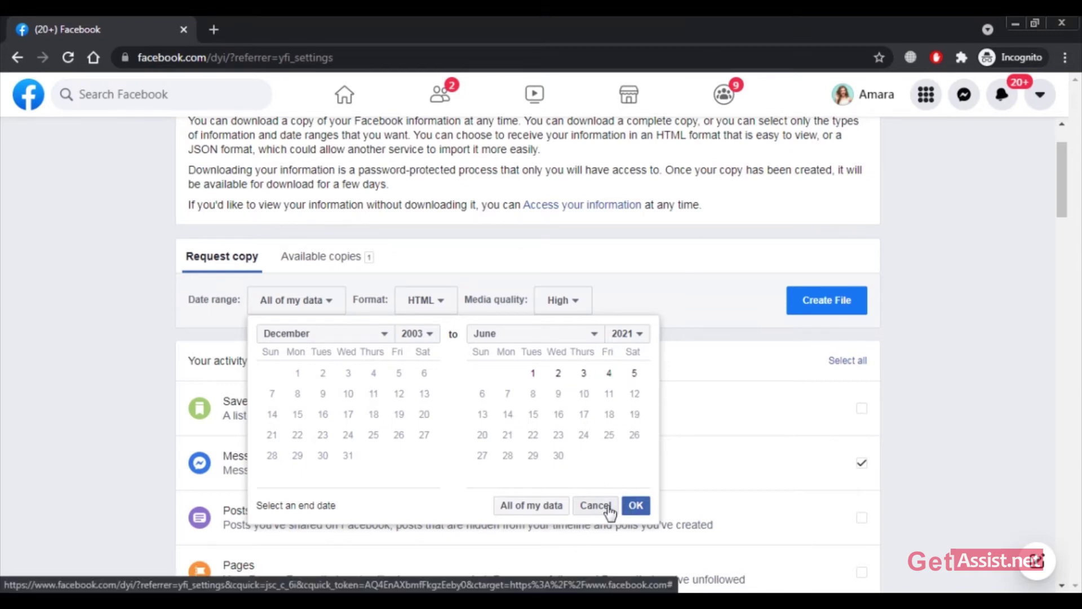
click(427, 318)
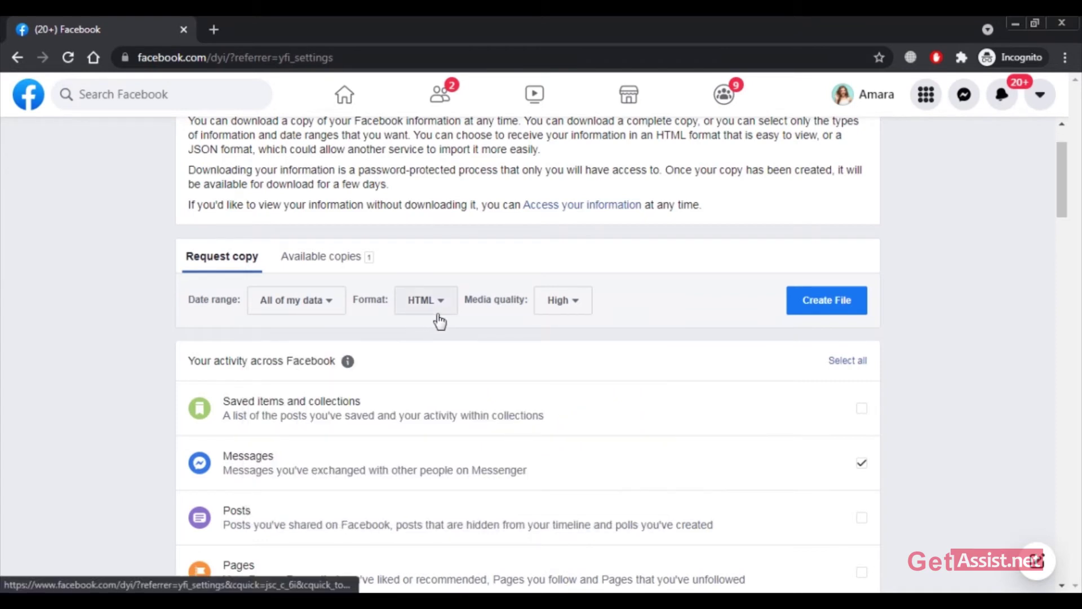
click(437, 301)
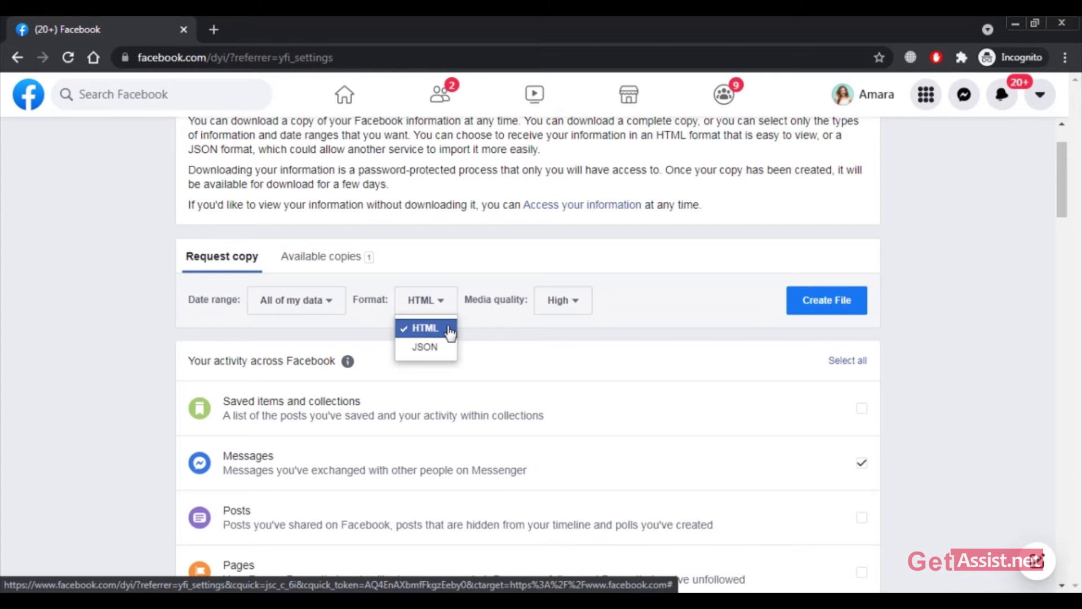
click(442, 307)
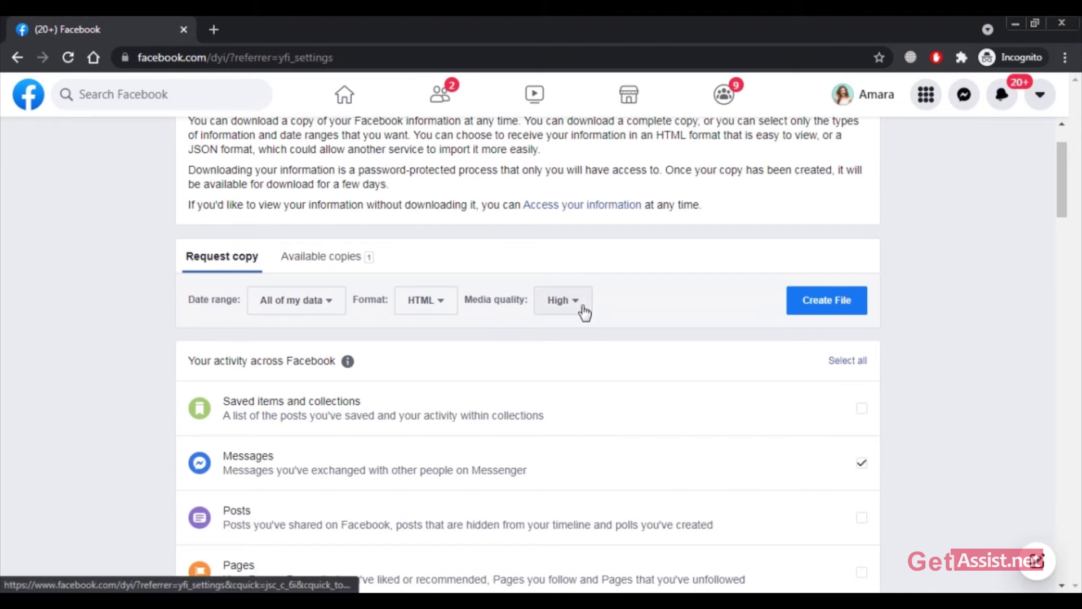
click(827, 300)
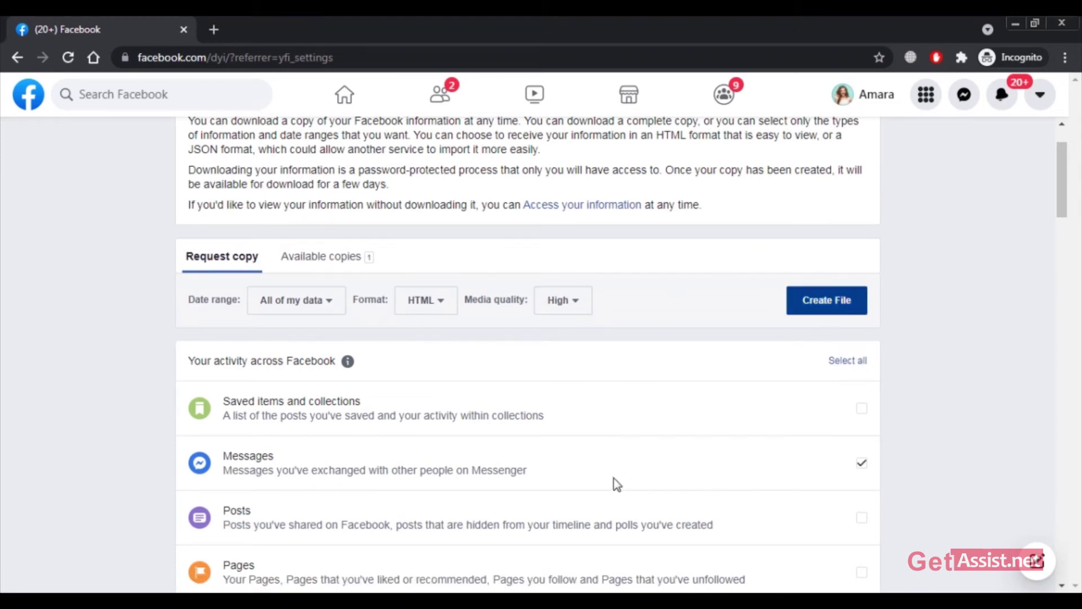
- Show Available copies and scroll to the pending and ready Messages copies
click(320, 269)
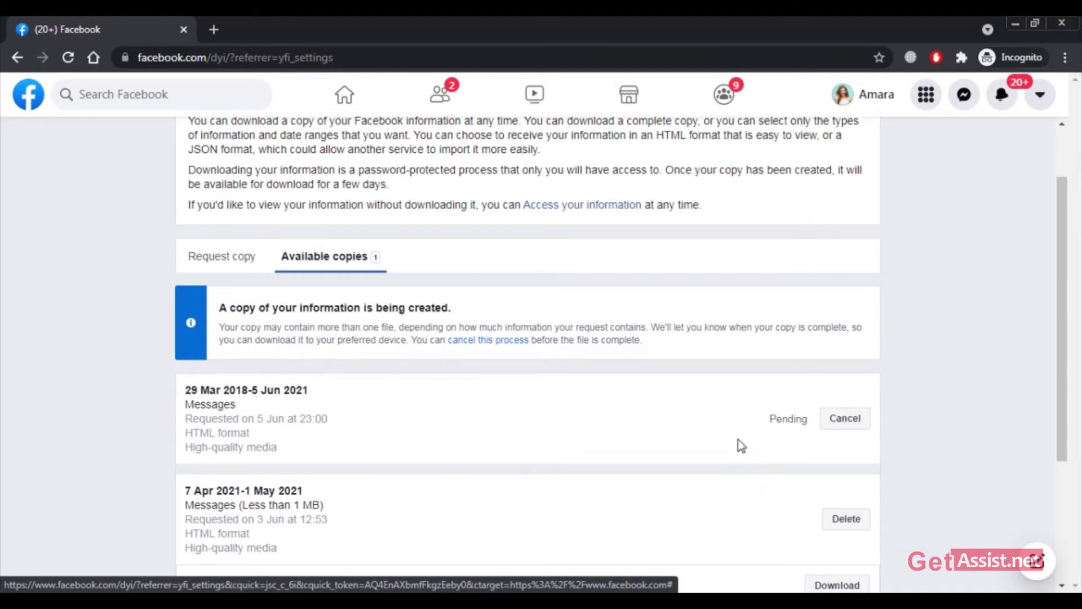
scroll(981, 383, down, 3)
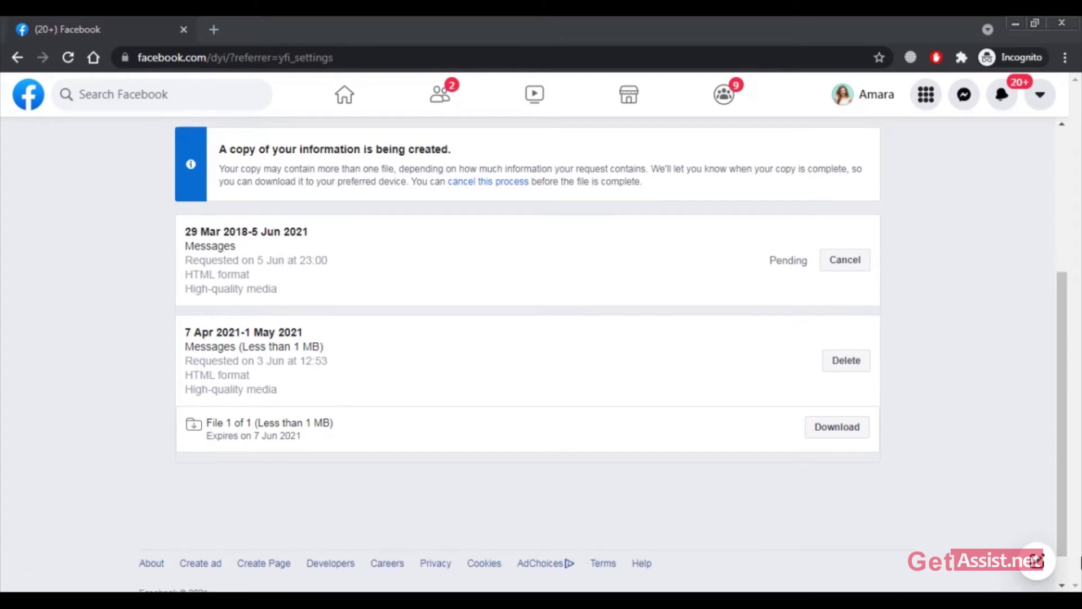
- Download the ready Messages copy, confirming with the account password
click(835, 429)
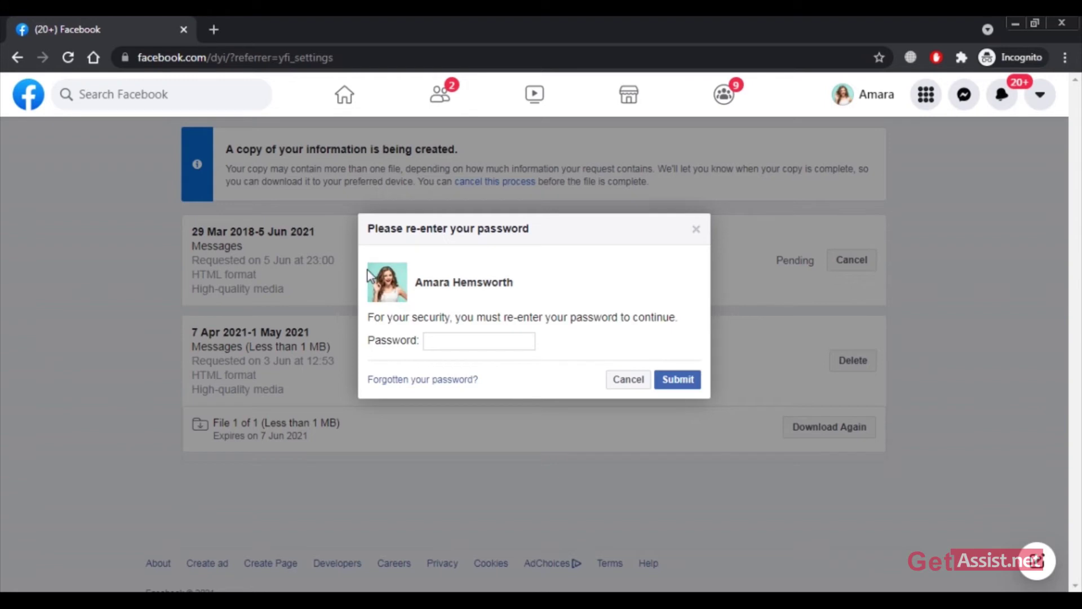
text(••••••••••)
click(679, 380)
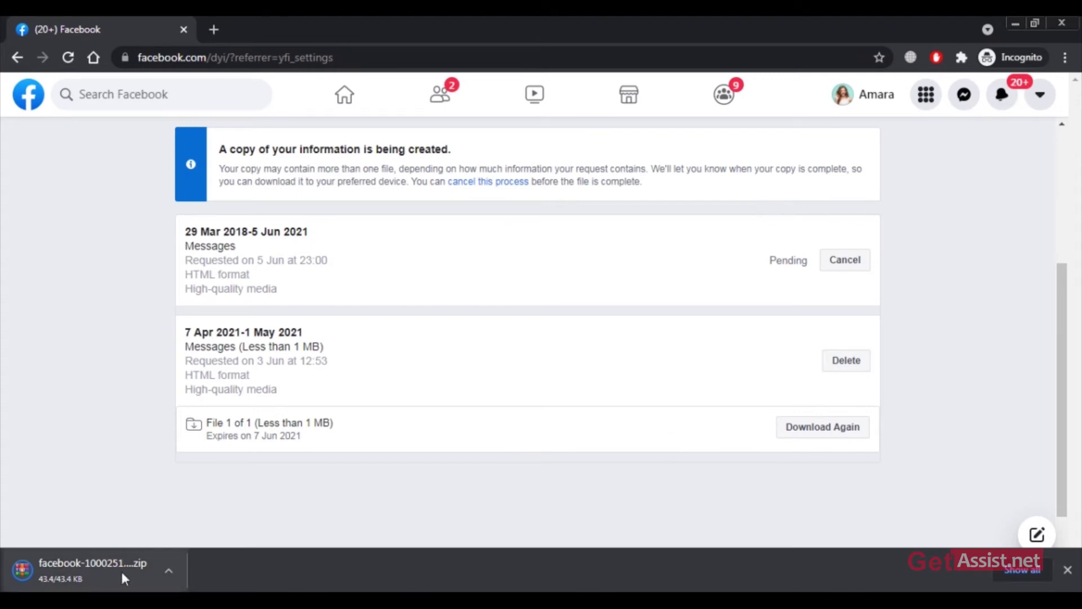
- Show the facebook zip in the Downloads folder and open it in WinRAR
click(170, 576)
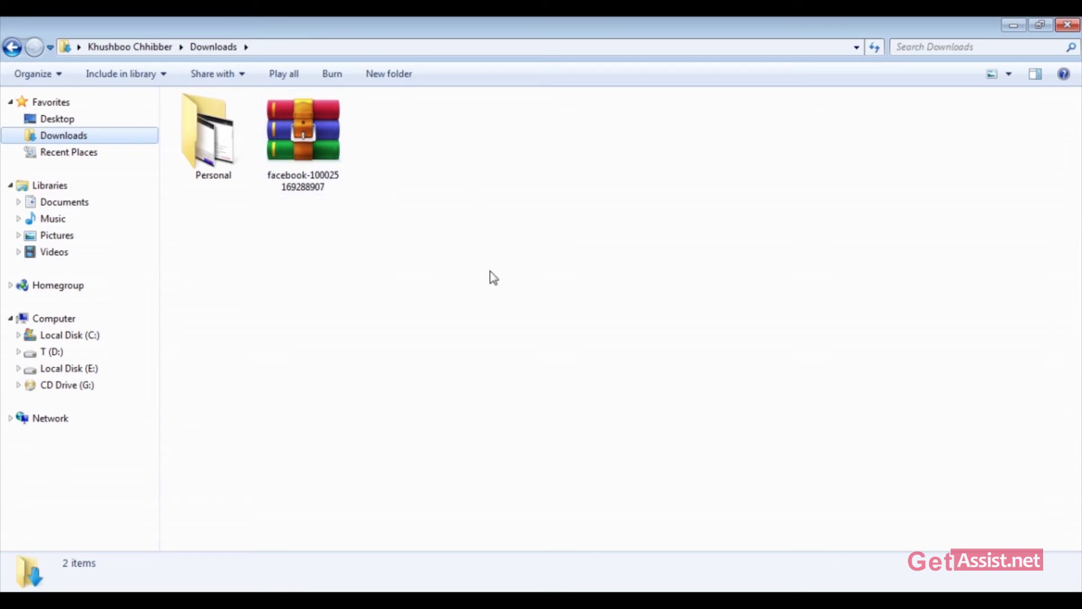
double_click(333, 181)
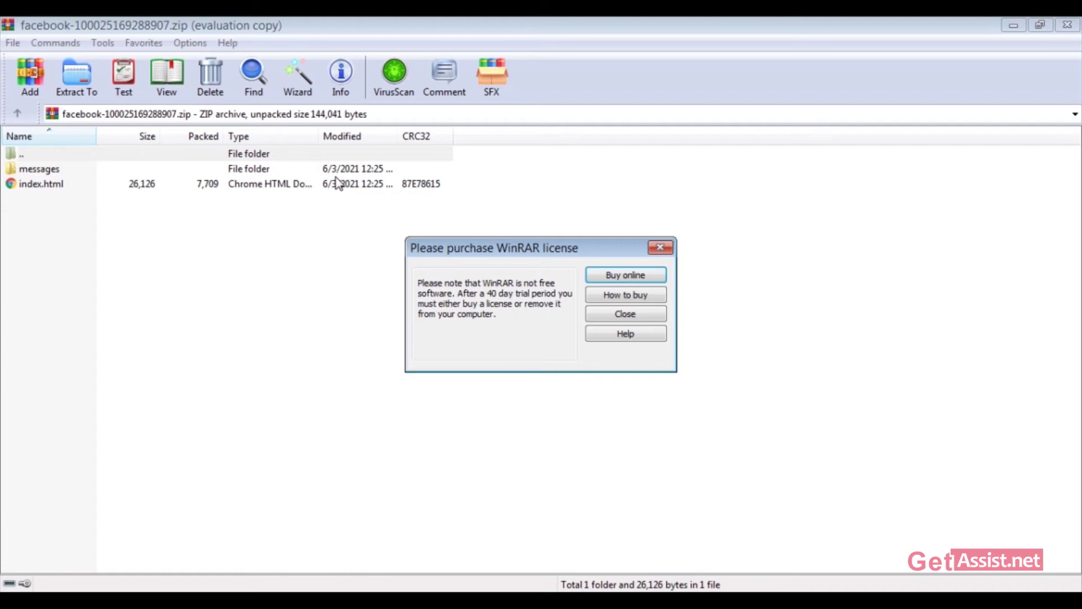
- Dismiss the licence reminder and open messages > inbox > conversation > message_1.html
click(670, 247)
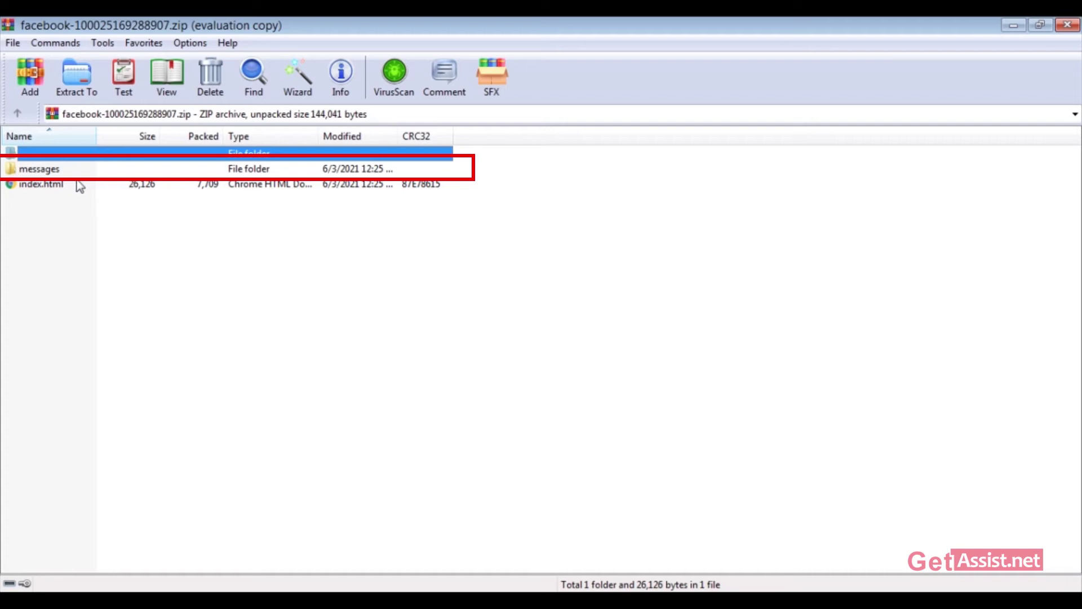
double_click(42, 170)
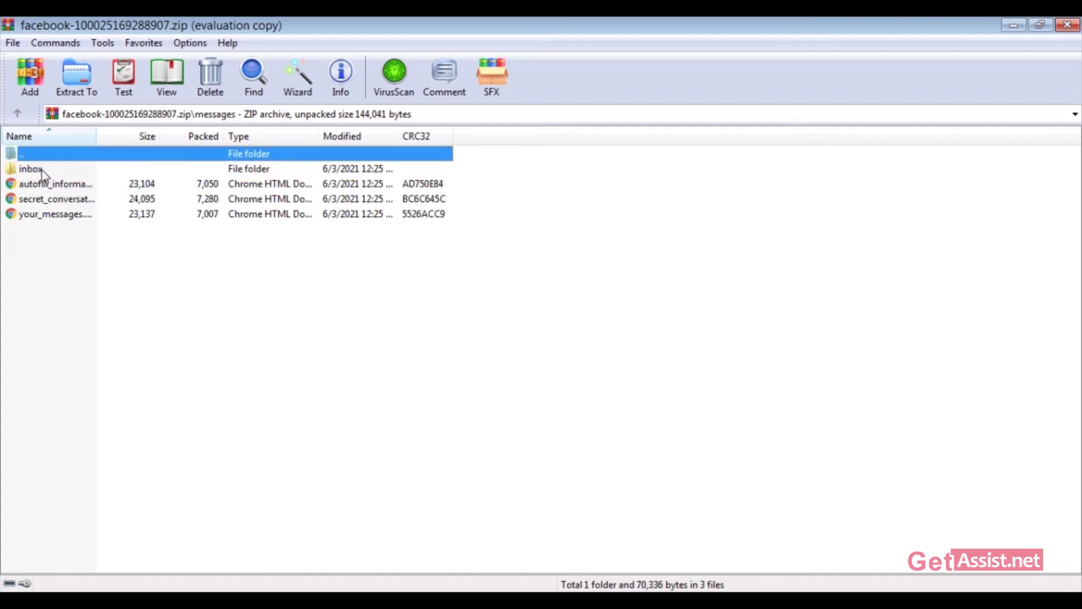
double_click(75, 174)
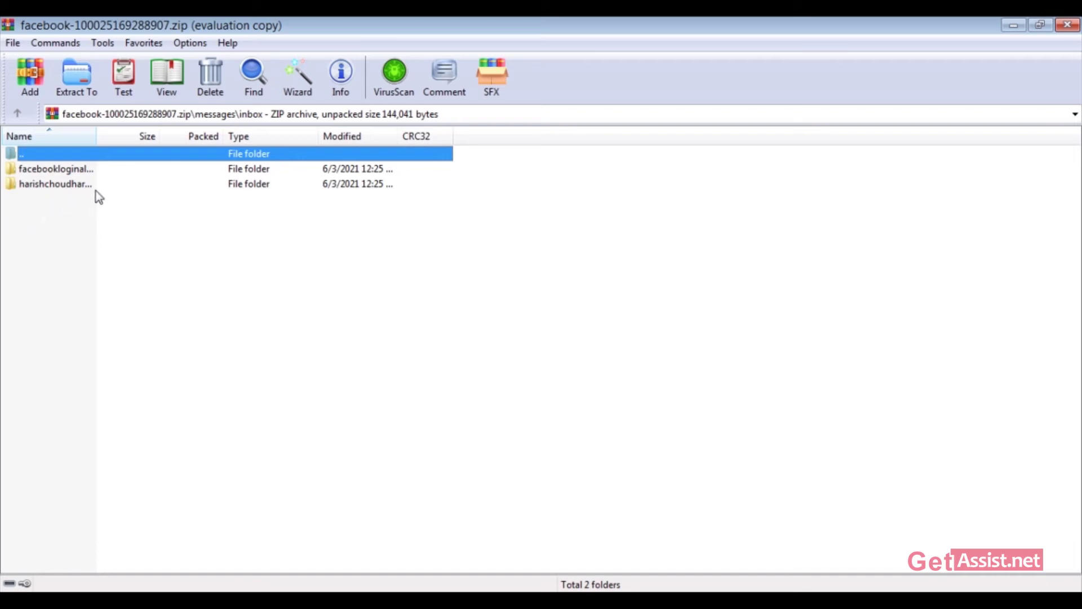
double_click(56, 184)
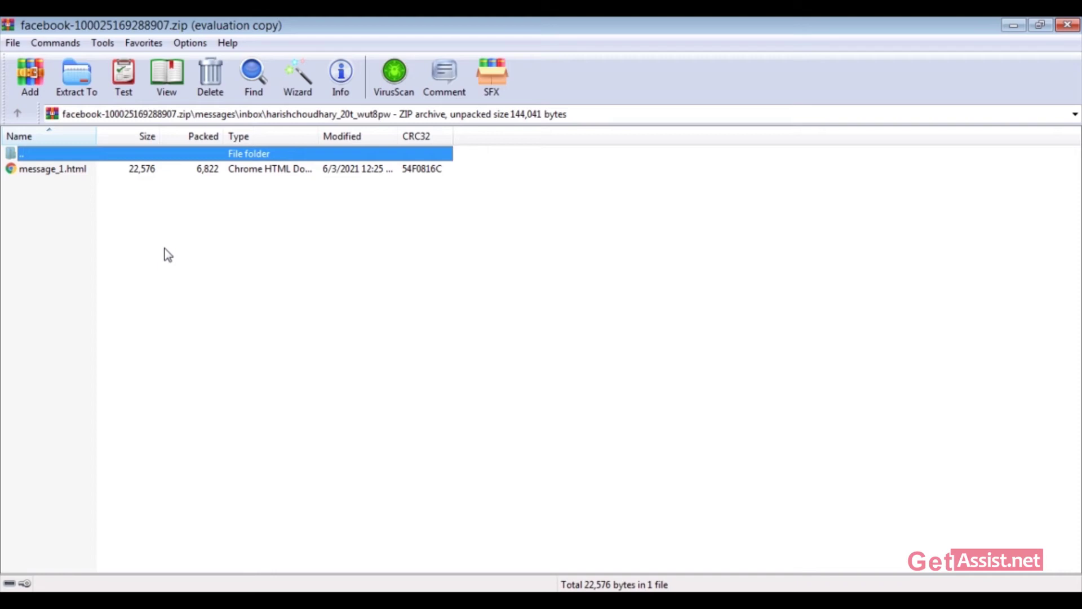
double_click(86, 172)
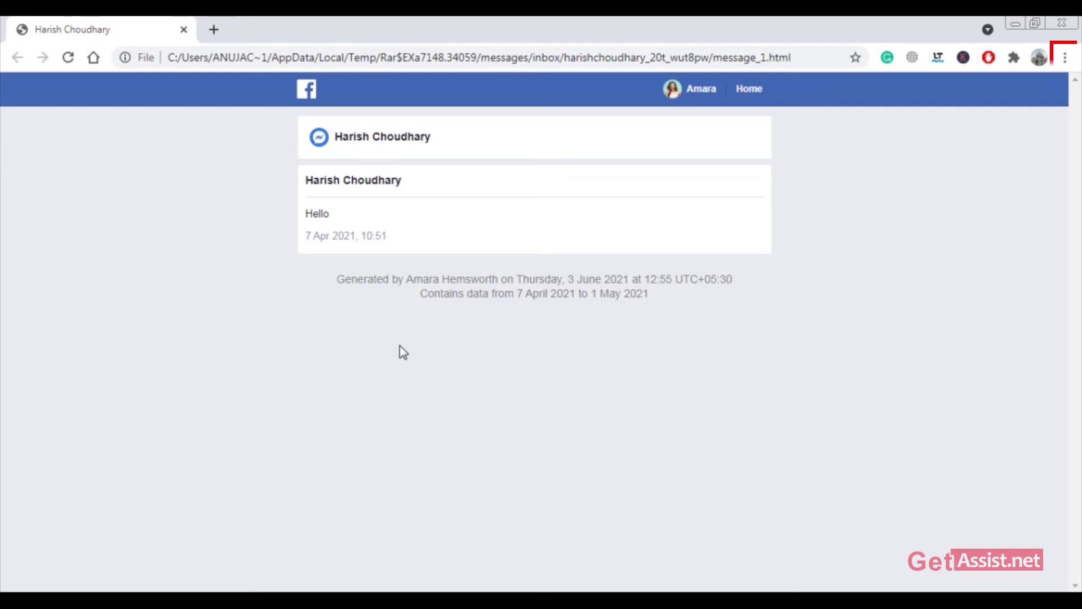
- Open Chrome's Print dialog for the conversation page, set to Save as PDF, all pages, Portrait
click(1064, 59)
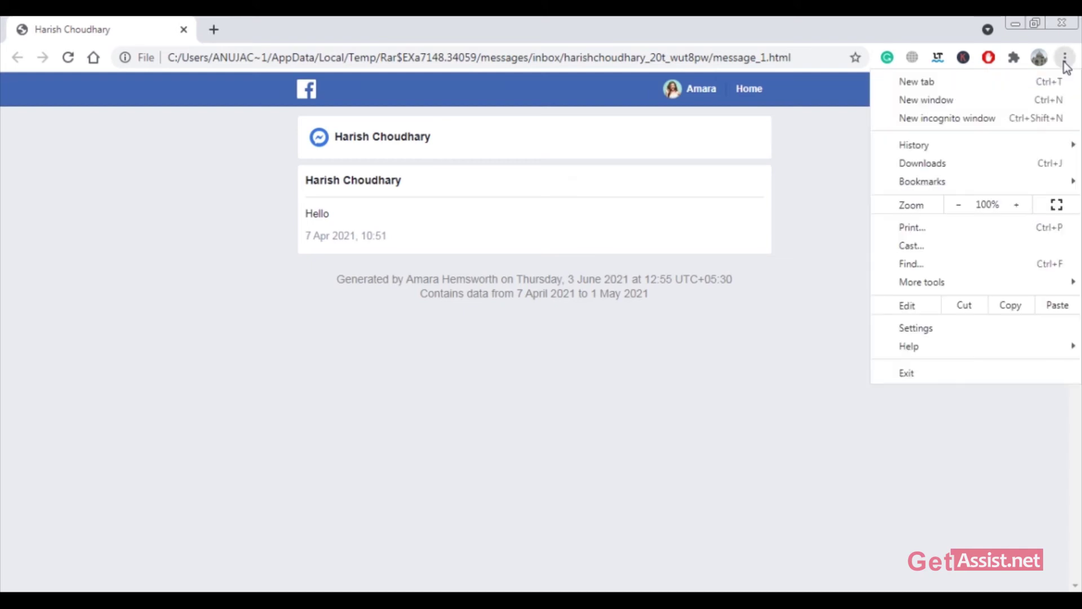
click(922, 229)
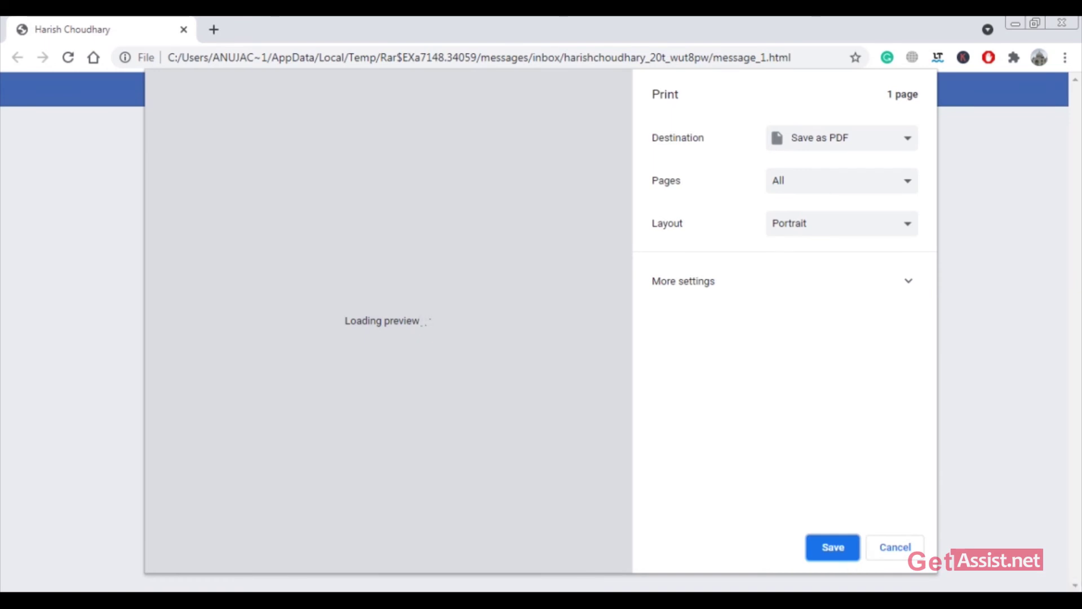
- Save the printed conversation as a PDF File, named after the contact, in Downloads
click(833, 546)
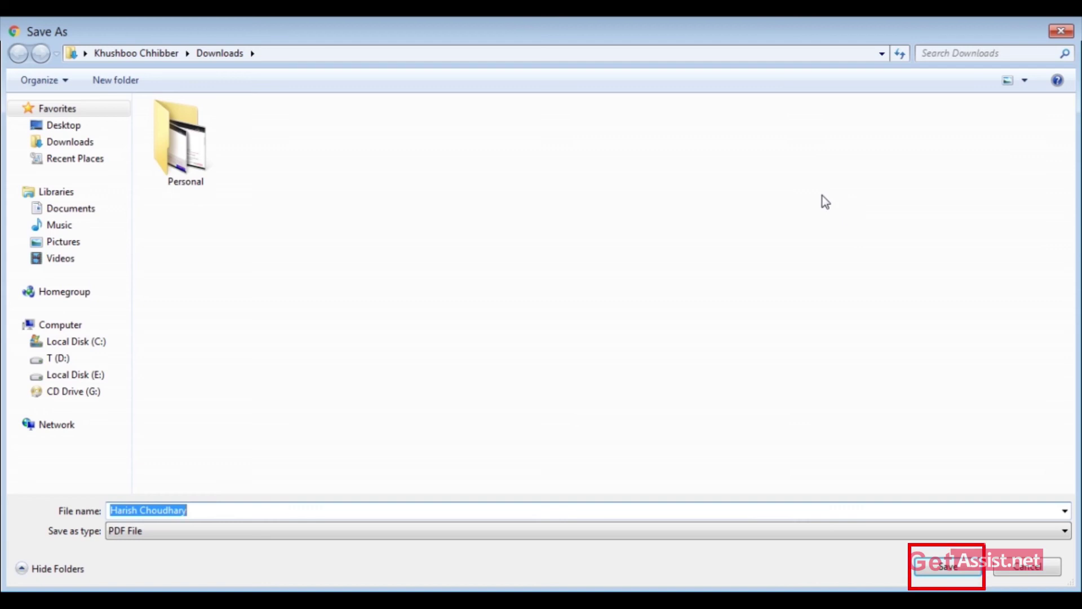
click(947, 565)
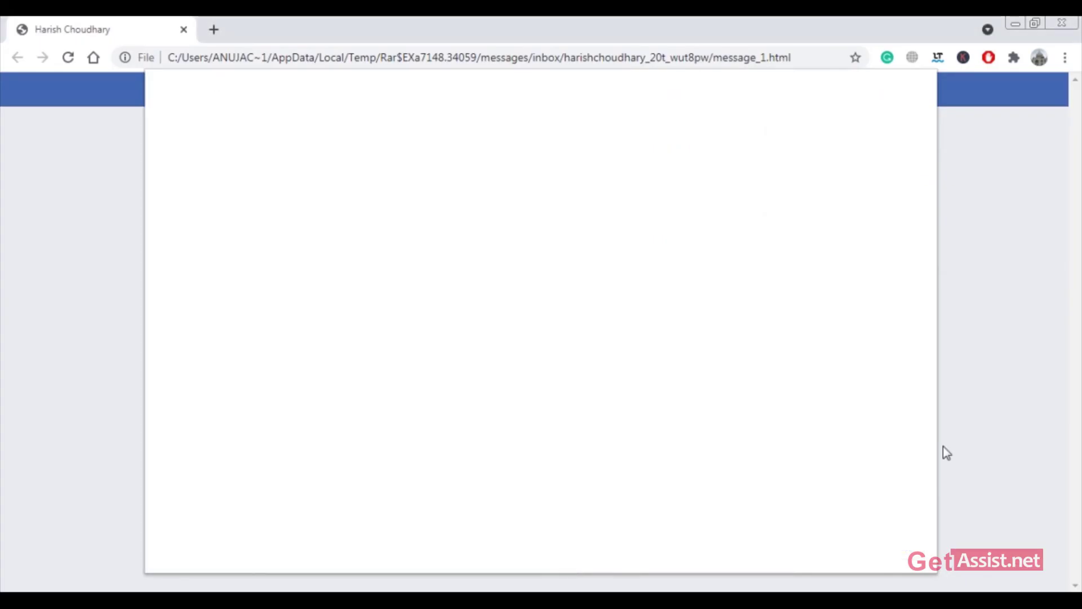